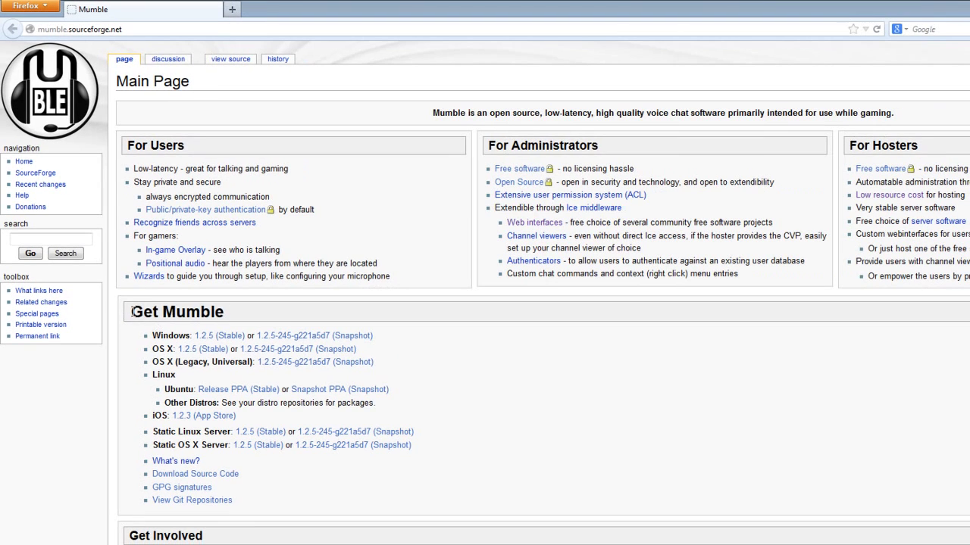
- Download the stable Windows version 1.2.5 of Mumble and save the mumble-1.2.5.msi installer
left_click_drag(133, 312, 279, 308)
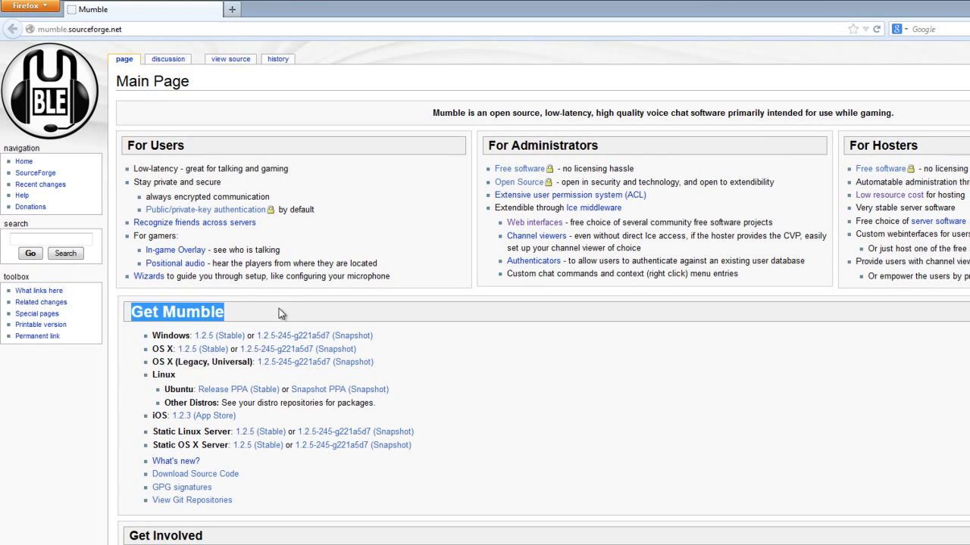
left_click(278, 308)
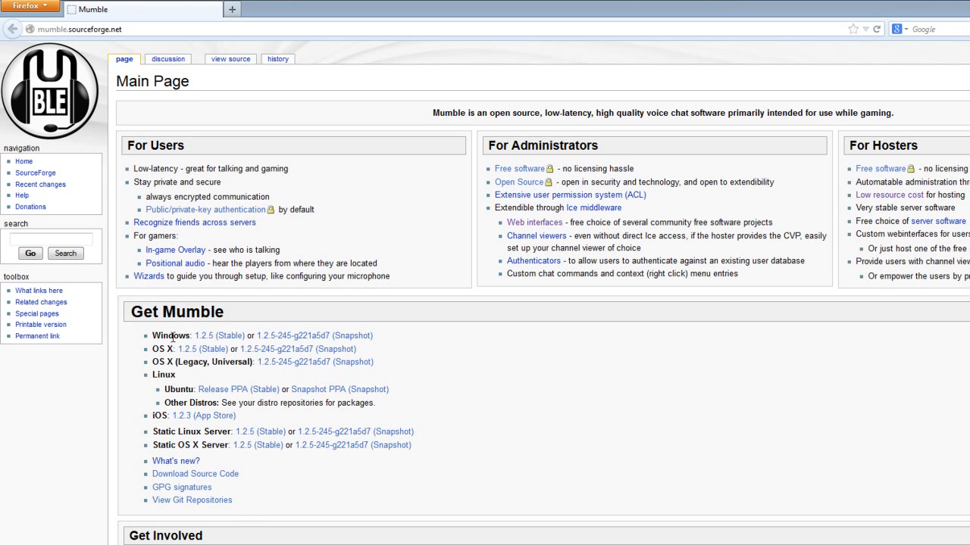
left_click(219, 335)
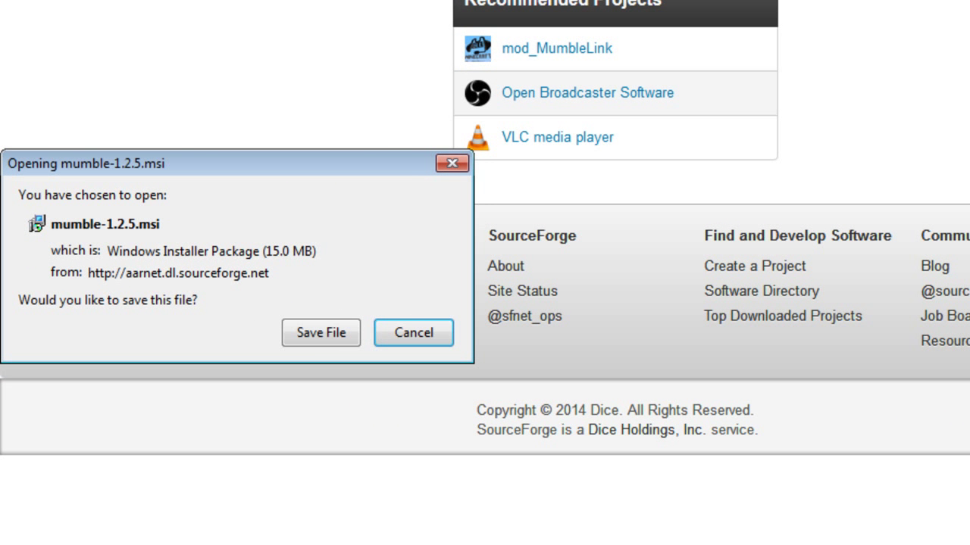
left_click_drag(184, 157, 521, 159)
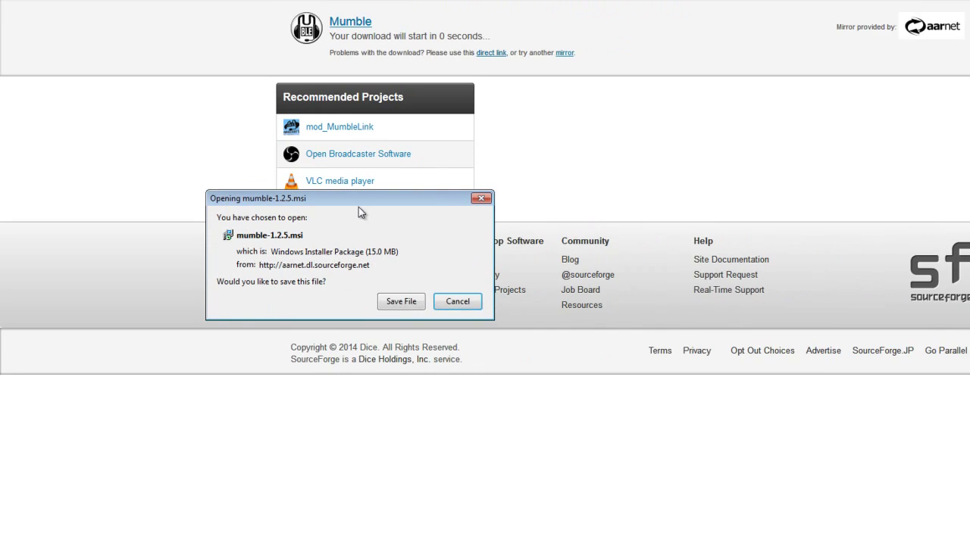
left_click_drag(587, 168, 503, 53)
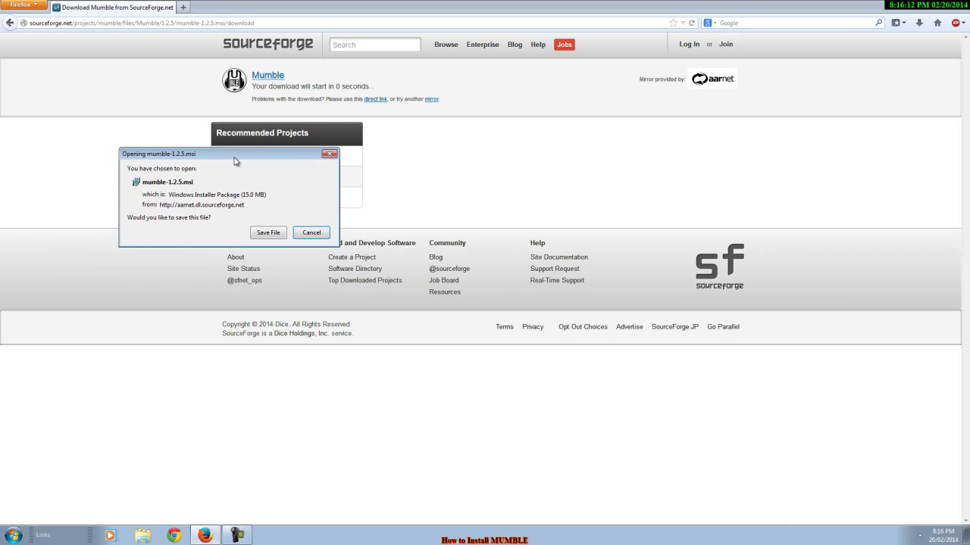
left_click(265, 233)
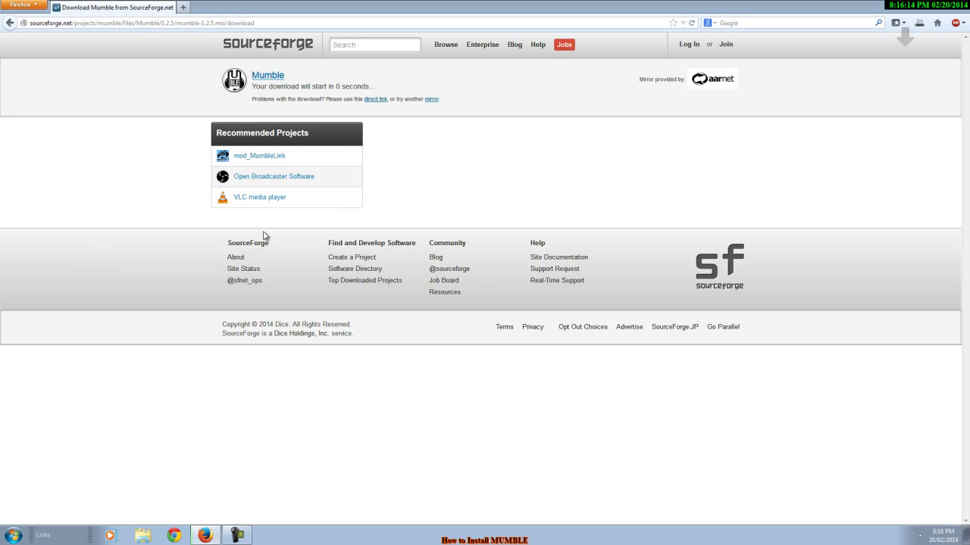
left_click(920, 26)
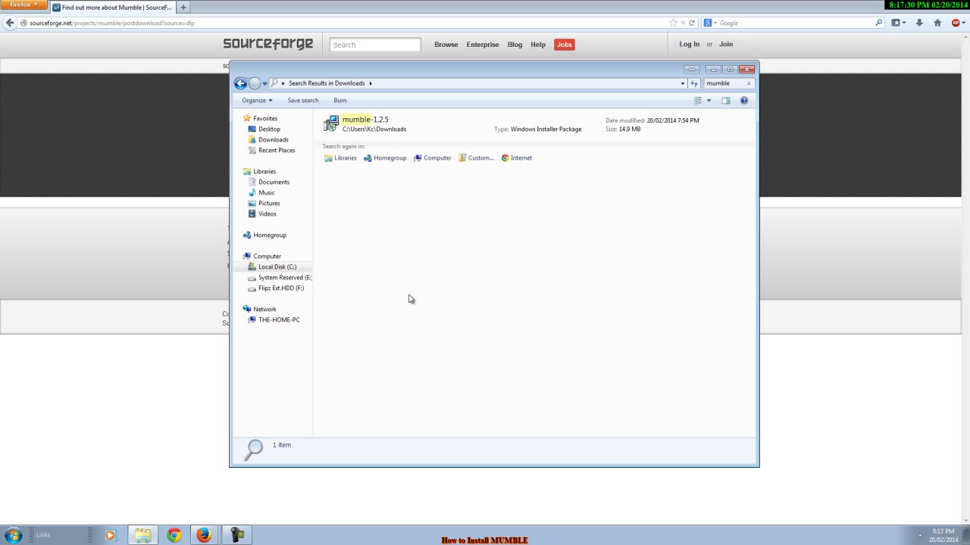
- Start installing mumble-1.2.5 from the Downloads search results, allow the file to run, and minimize the folder window
right_click(393, 123)
left_click(371, 123)
right_click(407, 132)
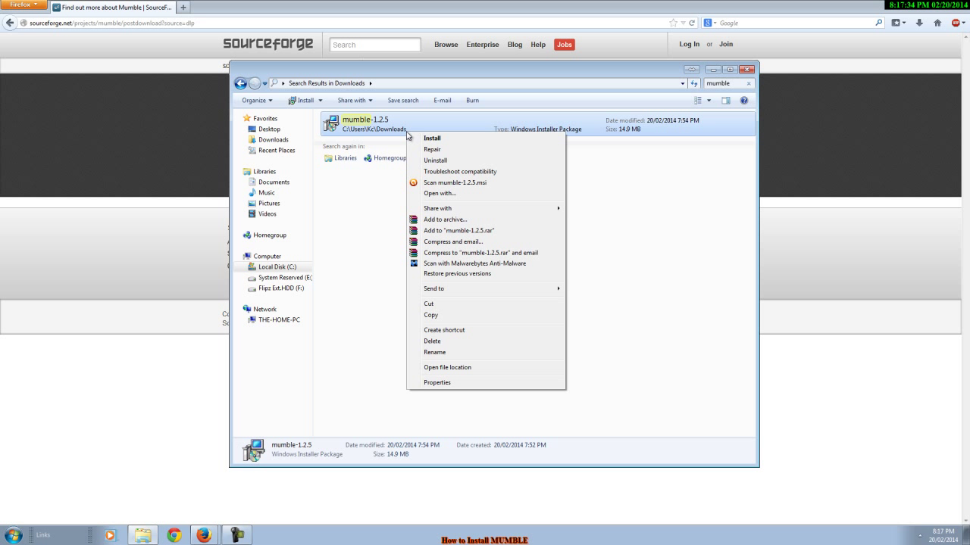
left_click(461, 140)
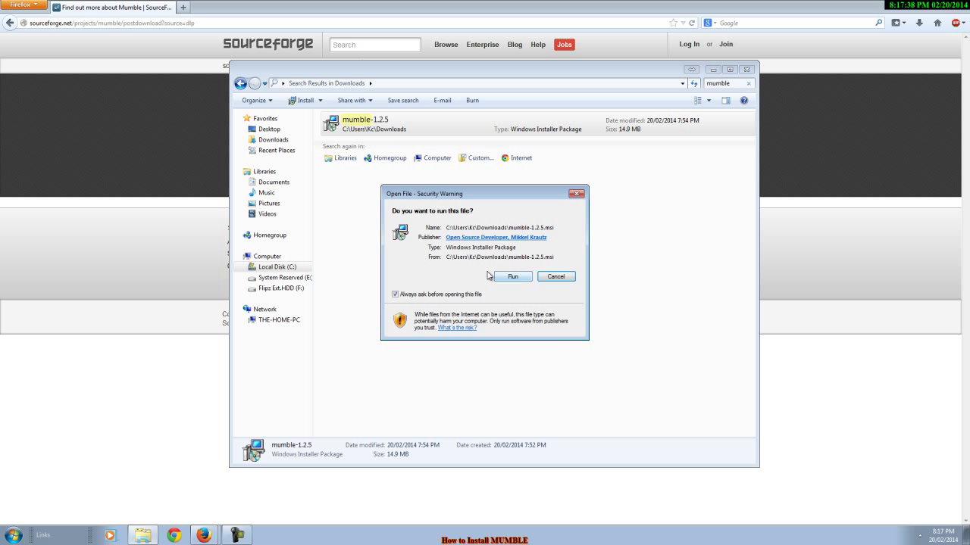
left_click_drag(487, 200, 472, 146)
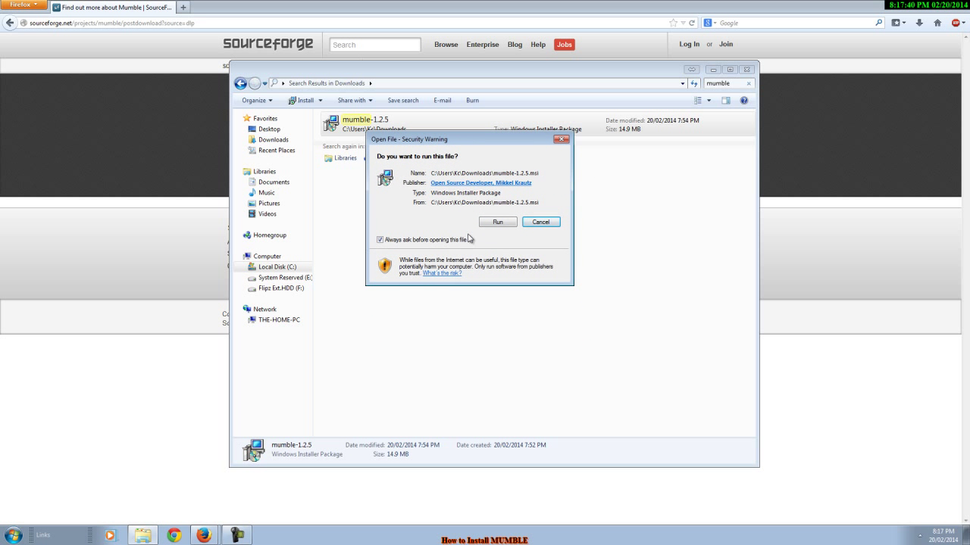
left_click(497, 222)
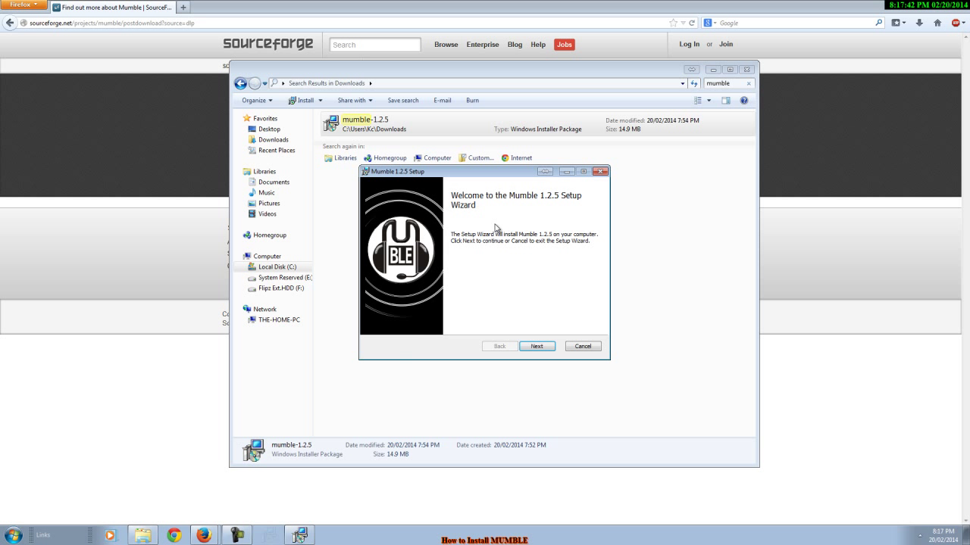
left_click(713, 69)
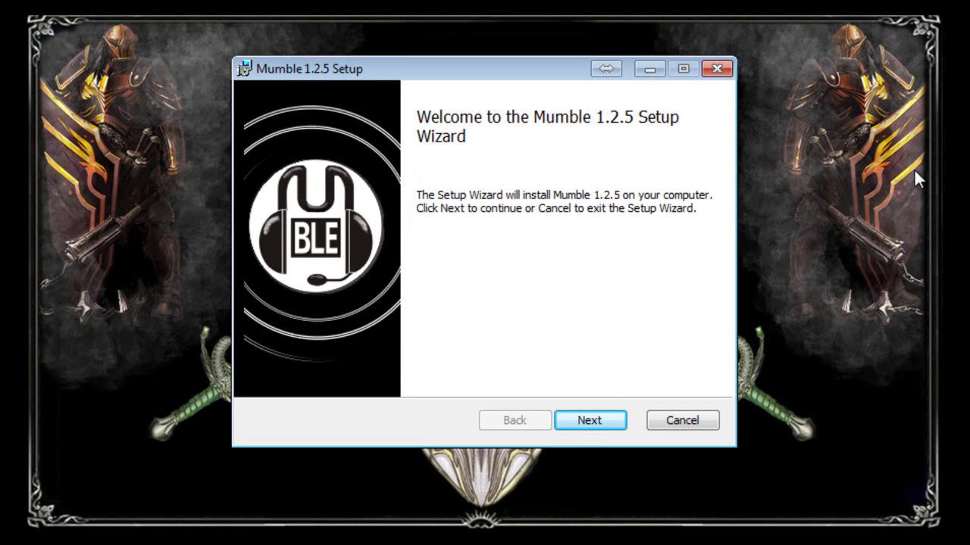
- Accept the licence and install Mumble with the default client-only features, letting setup close and restart the applications in use
left_click(592, 422)
left_click(337, 373)
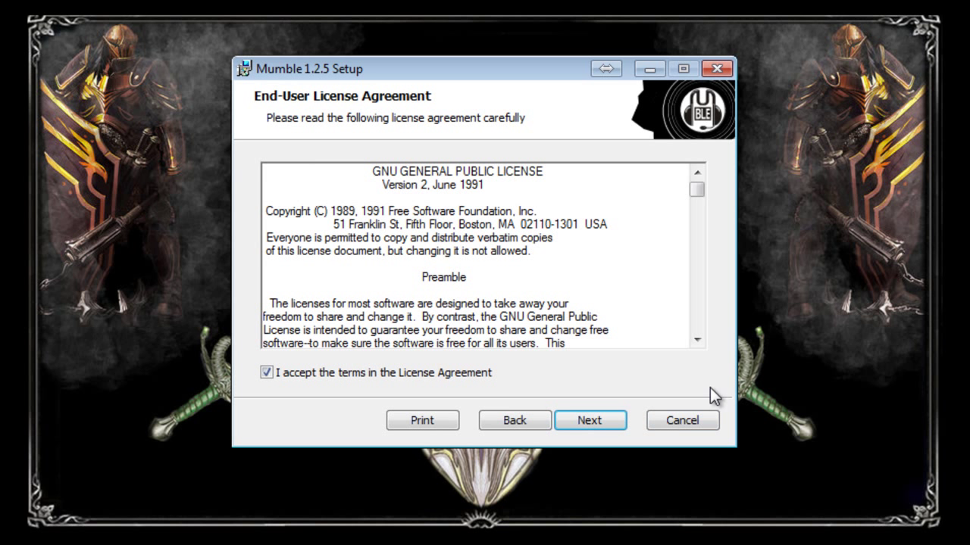
left_click(582, 422)
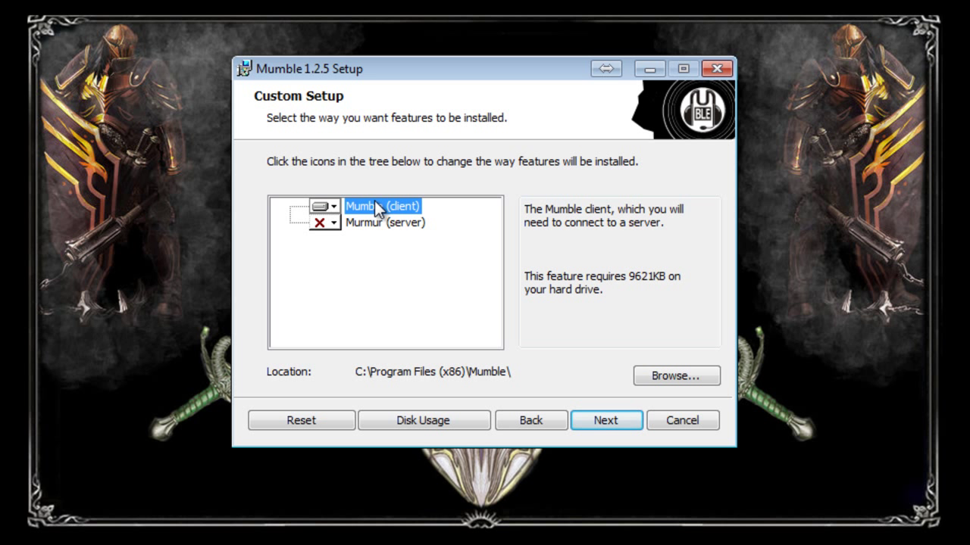
left_click(606, 423)
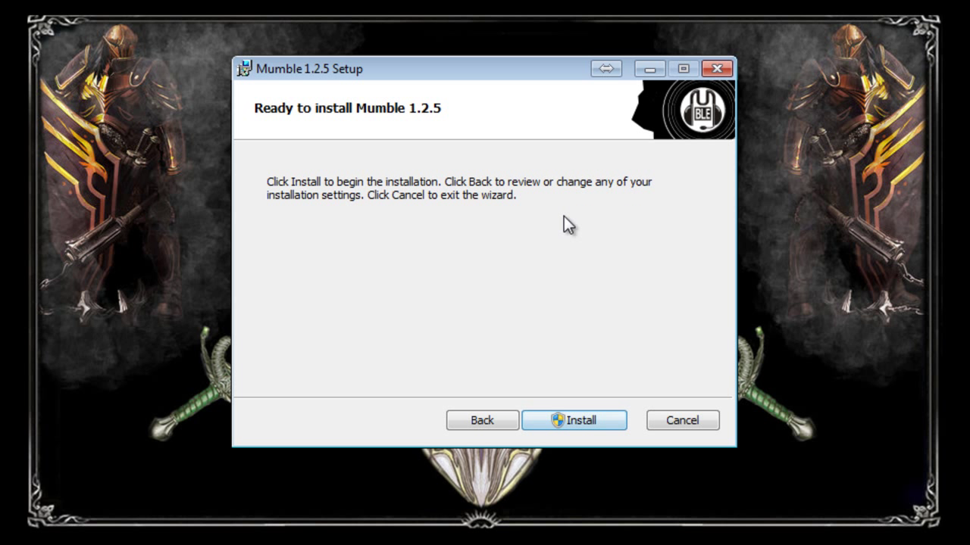
left_click(585, 422)
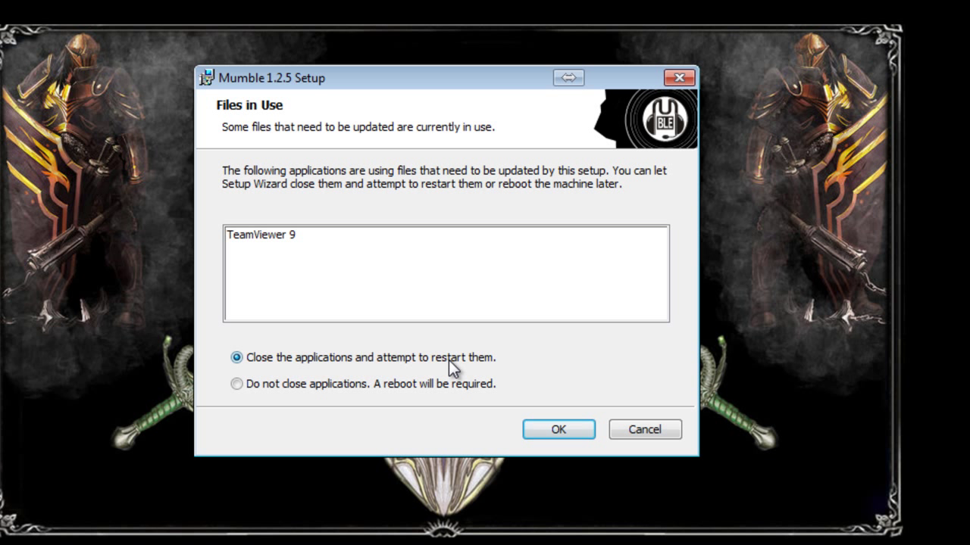
left_click(567, 435)
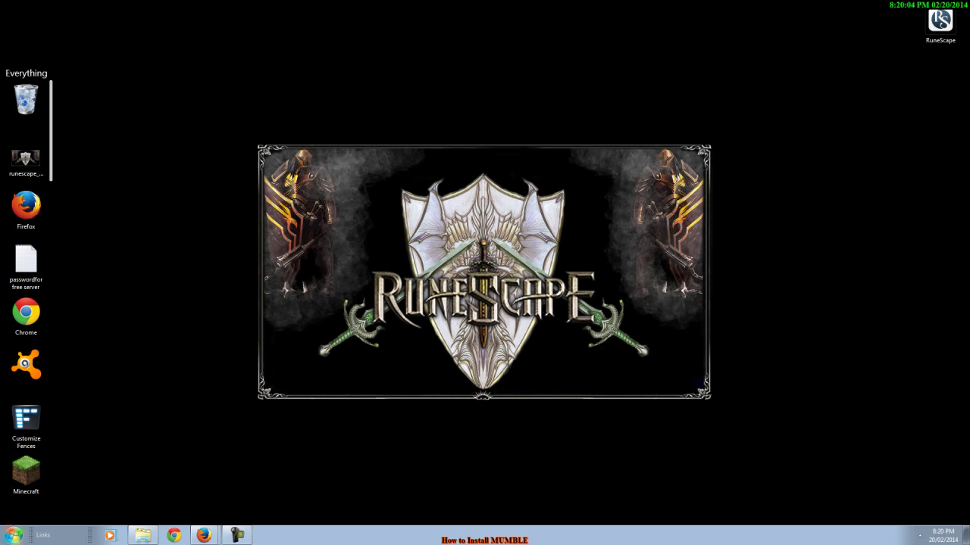
left_click(13, 535)
left_click(36, 492)
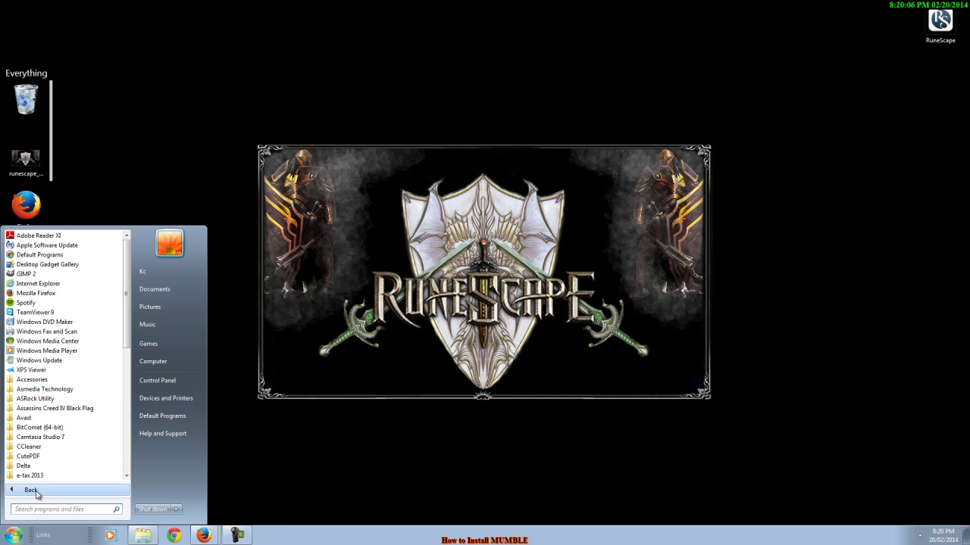
scroll(60, 455, "down", 6)
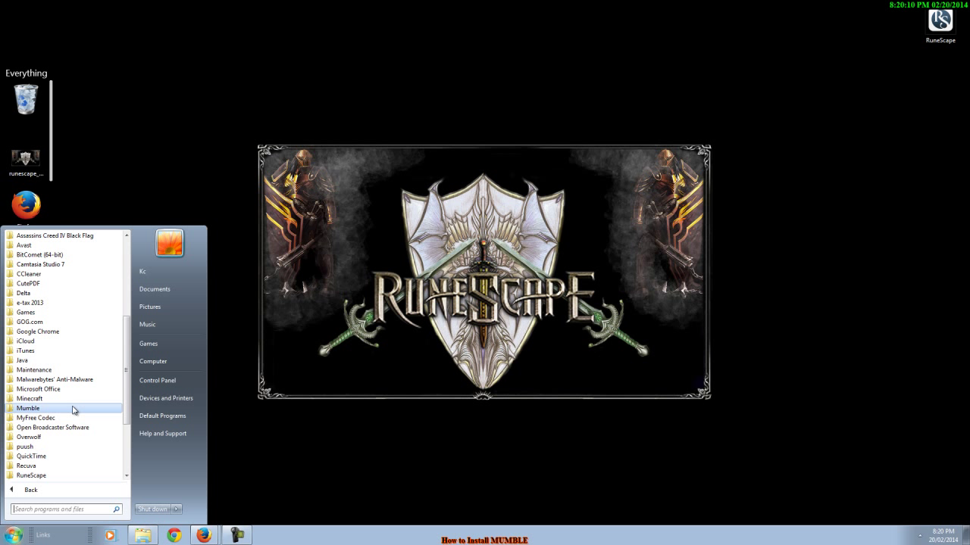
left_click(275, 439)
- Launch Mumble from its folder in the installed programs list
key("super")
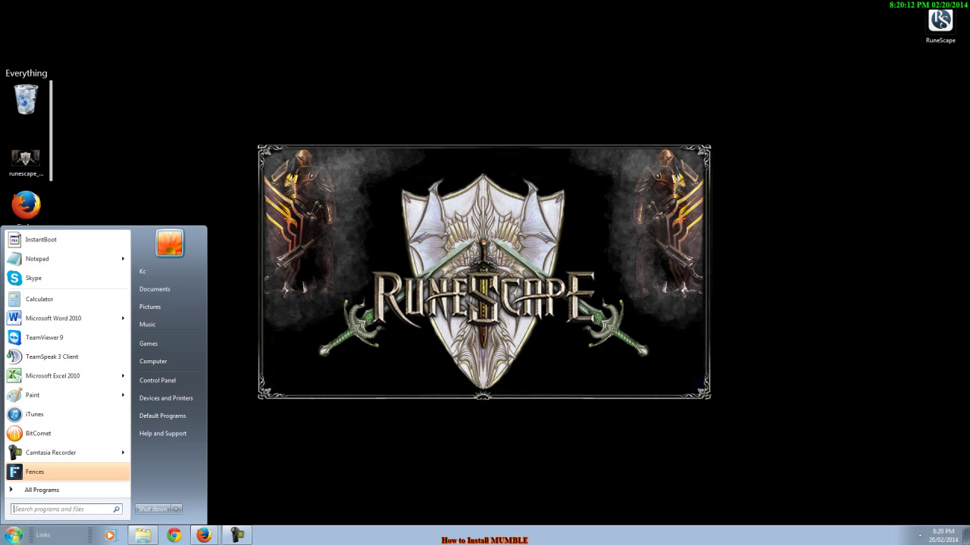
left_click(72, 490)
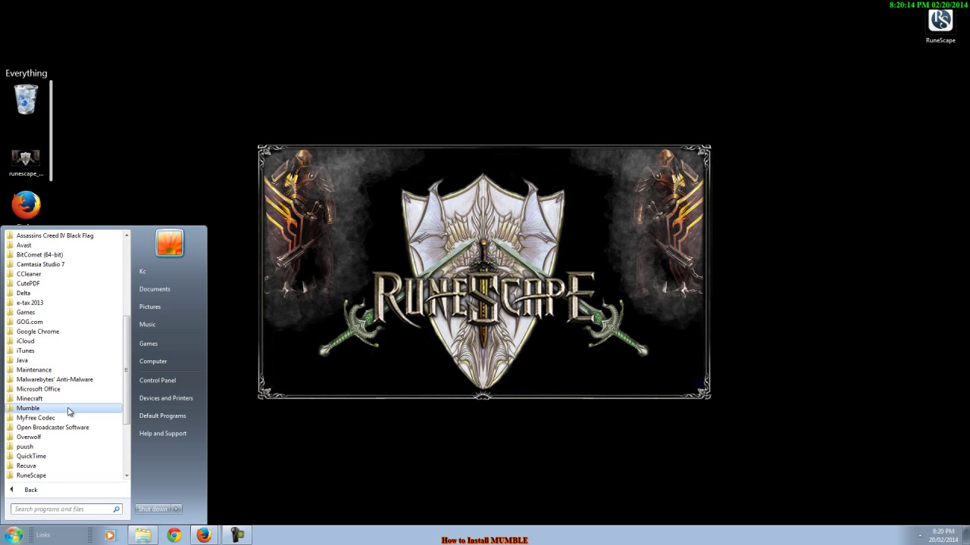
left_click(41, 410)
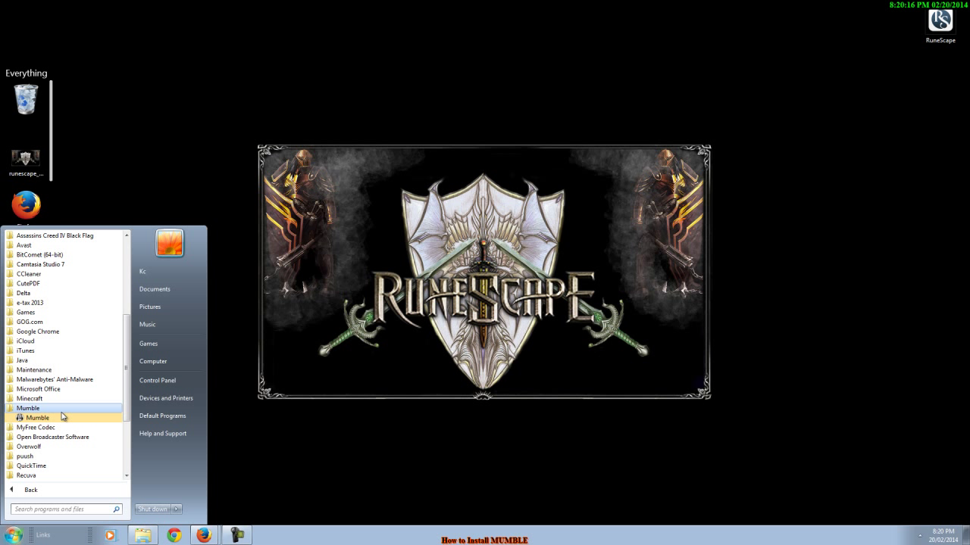
left_click(37, 418)
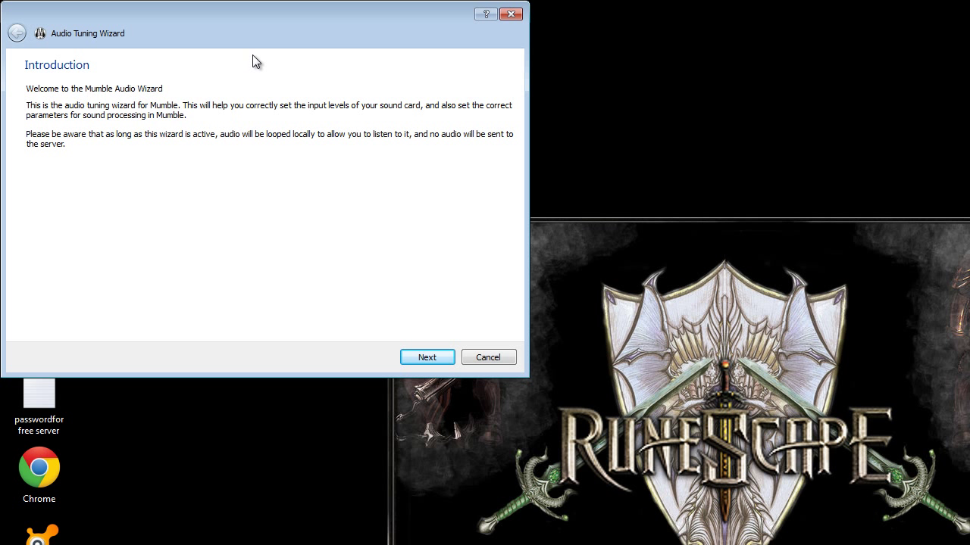
- Proceed through the audio wizard with the default input and output devices, the 50 ms output delay and the preset microphone volume
left_click(419, 360)
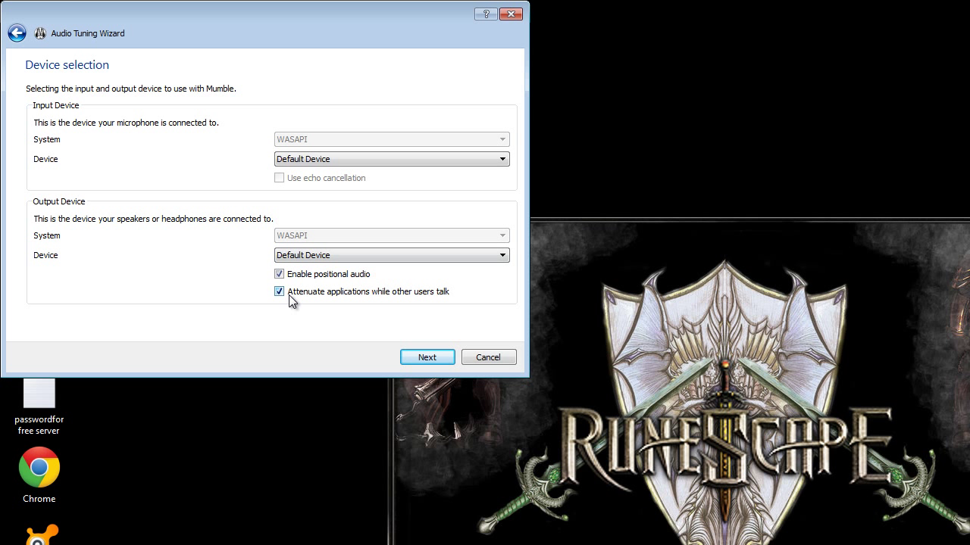
left_click(334, 160)
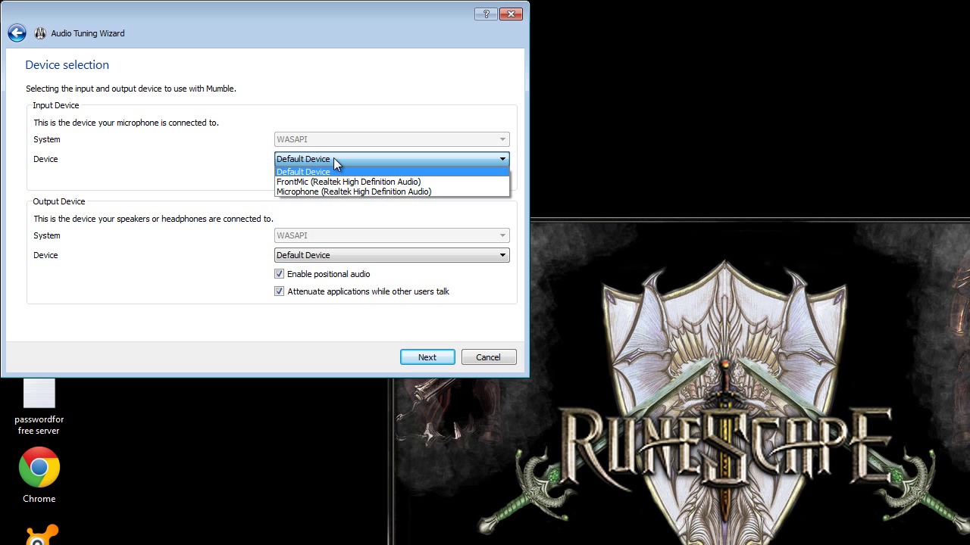
left_click(333, 158)
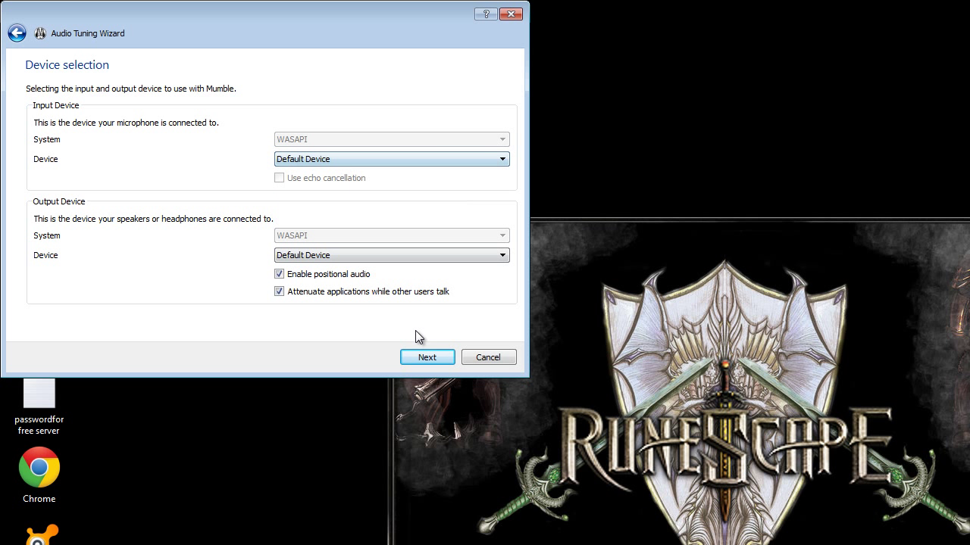
left_click(424, 357)
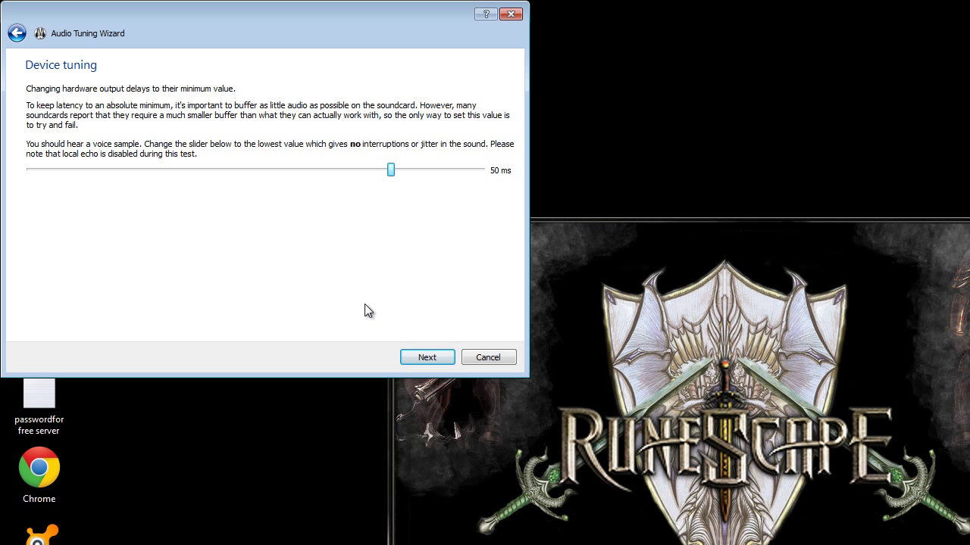
left_click(433, 356)
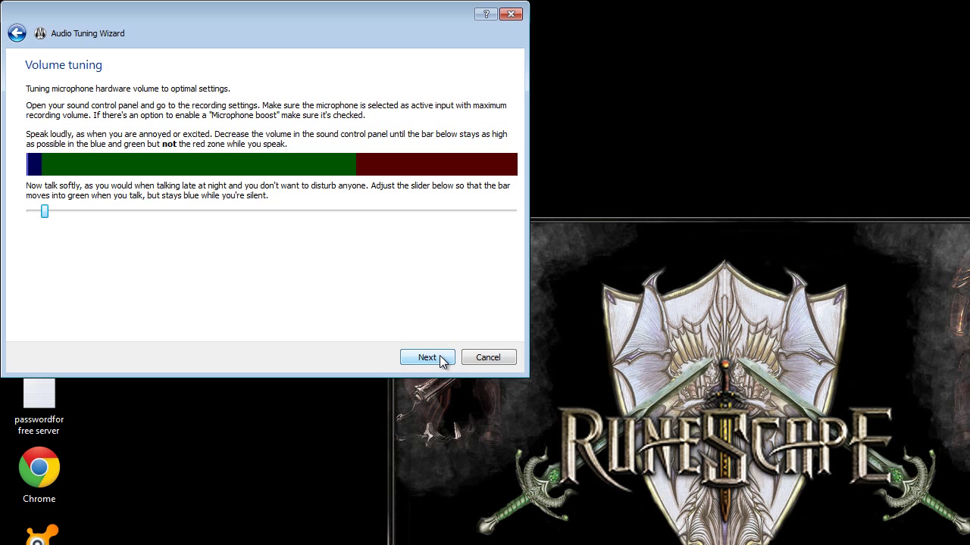
left_click(439, 358)
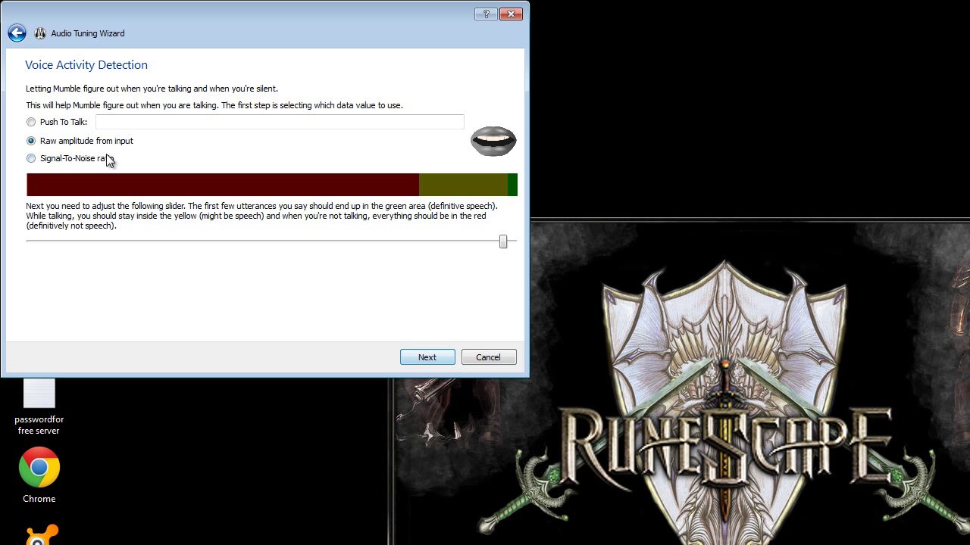
- Set voice activation to Push To Talk with Right Ctrl as the shortcut, and accept Balanced quality with Text-To-Speech notifications
left_click(68, 123)
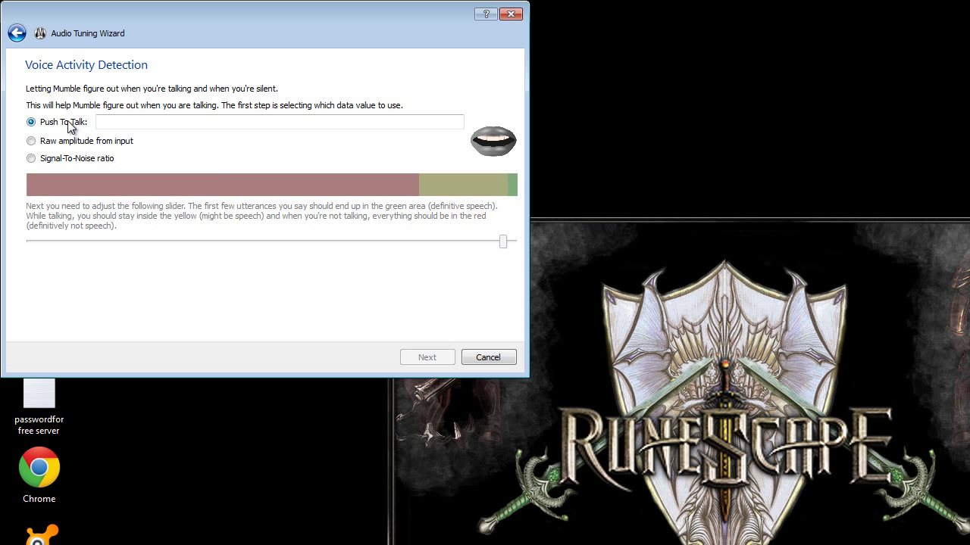
left_click(219, 122)
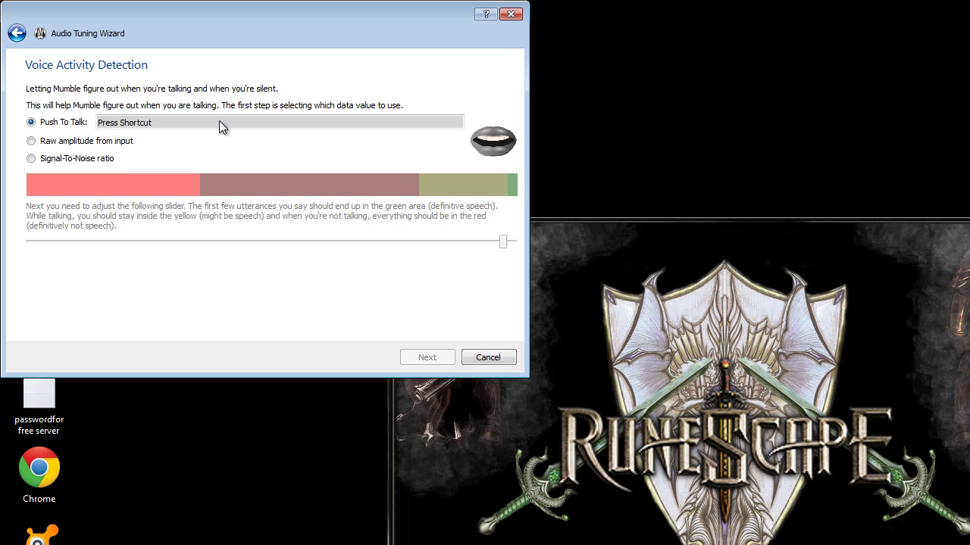
key("Control_R")
key("Control_R")
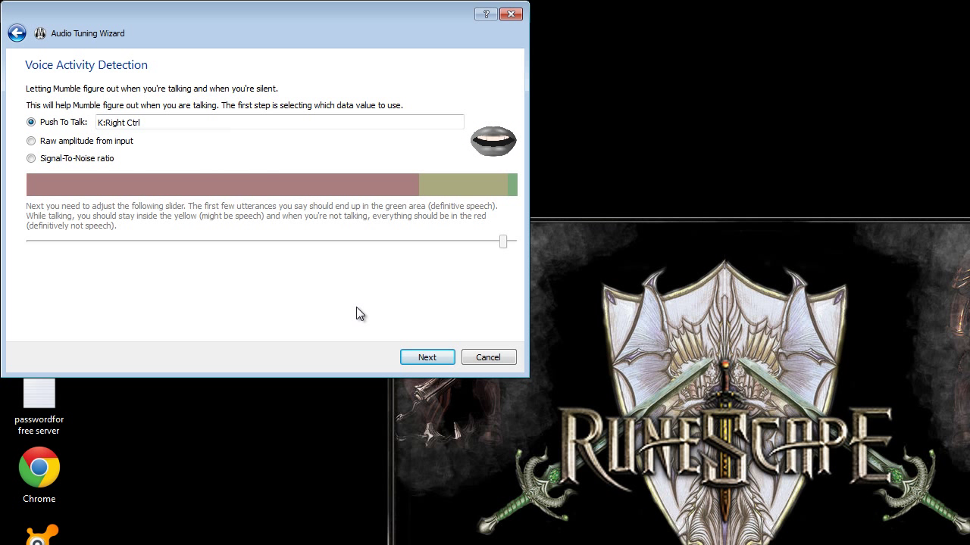
key("Control_R")
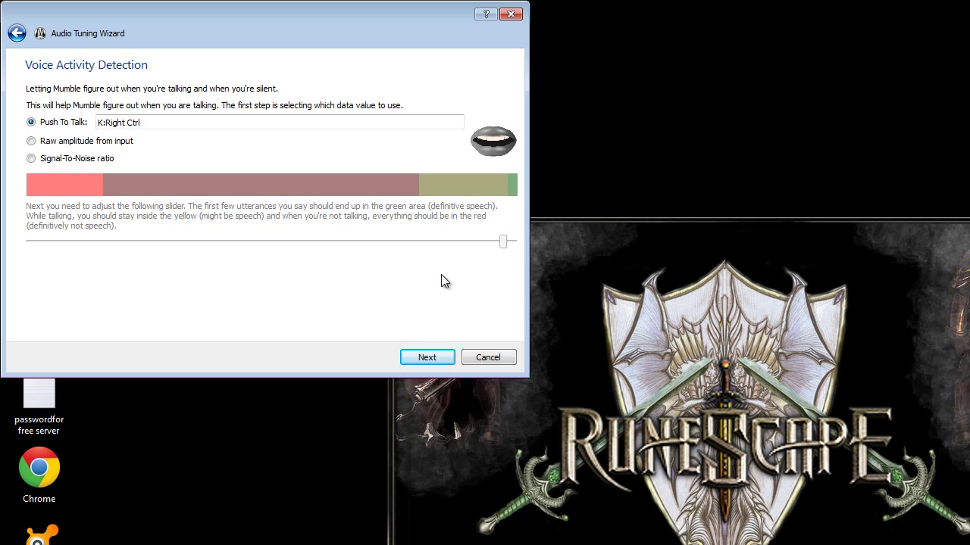
left_click(430, 358)
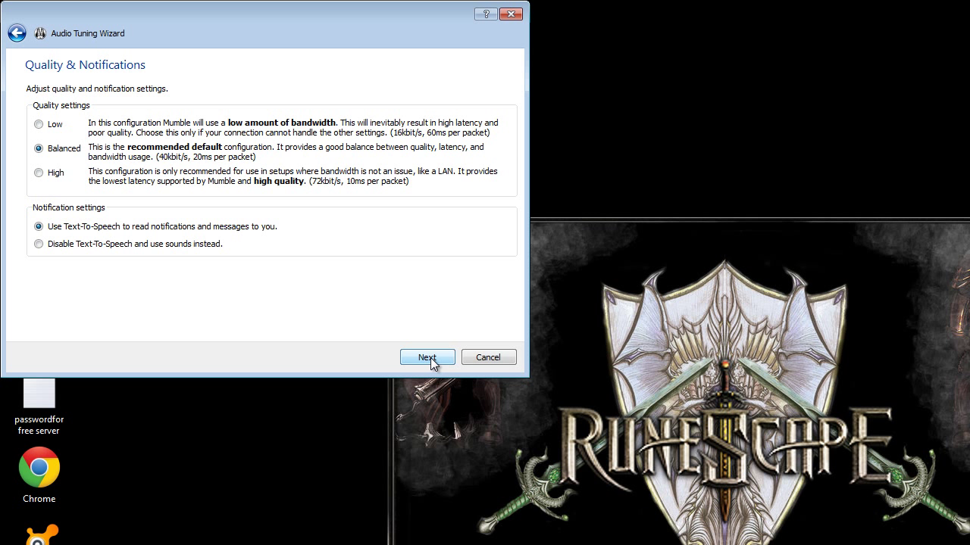
left_click(430, 358)
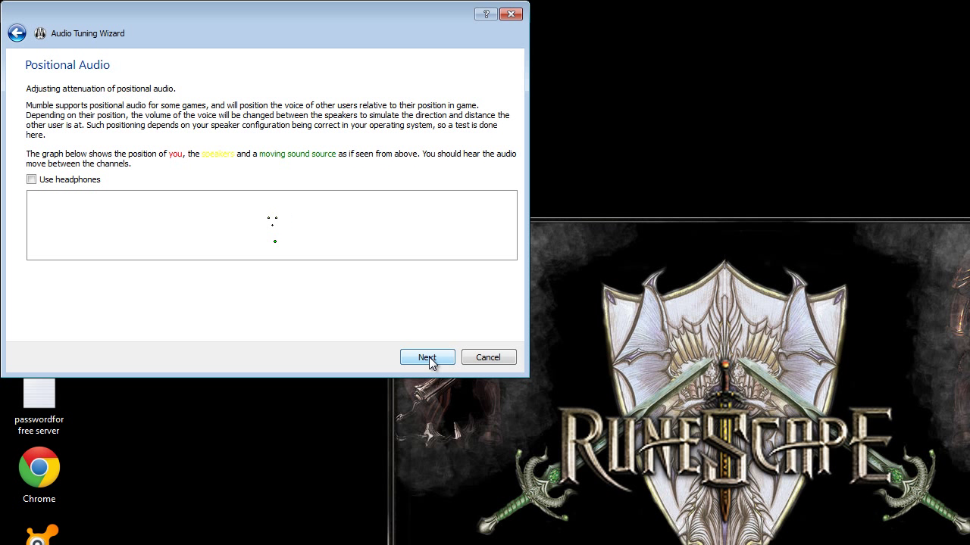
- Finish the audio wizard with headphones enabled for positional audio and anonymous statistics submission turned off
left_click(31, 179)
left_click(426, 356)
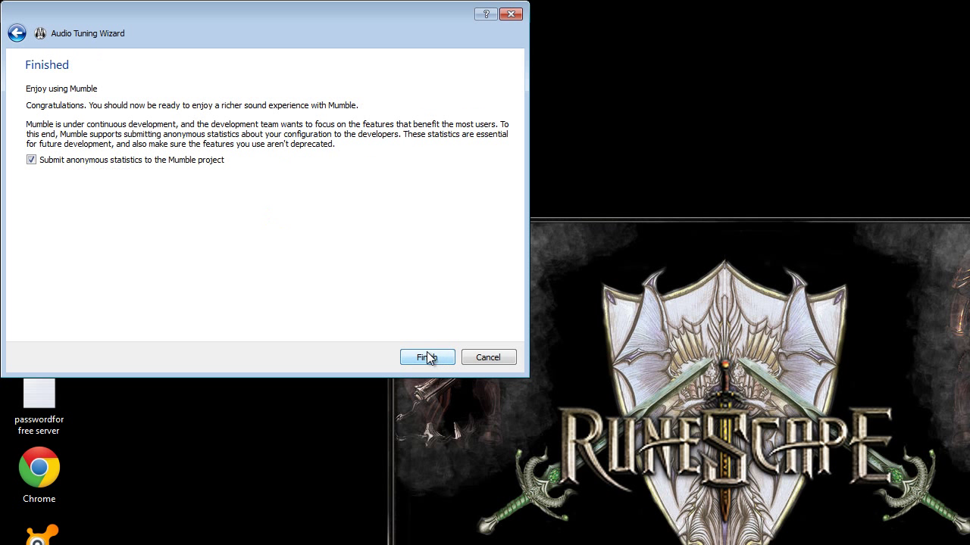
left_click(176, 160)
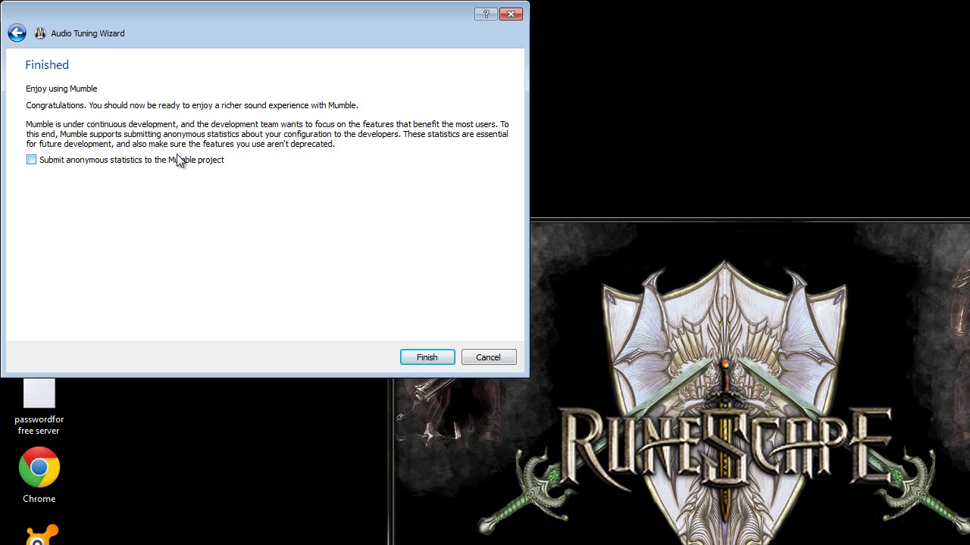
left_click(433, 358)
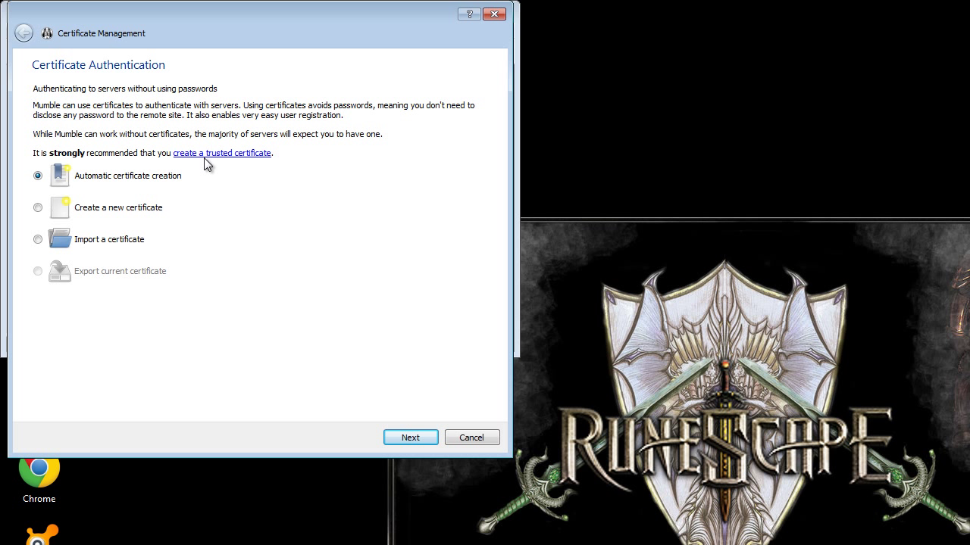
- Complete the certificate setup using automatic certificate creation
left_click(426, 439)
left_click(410, 438)
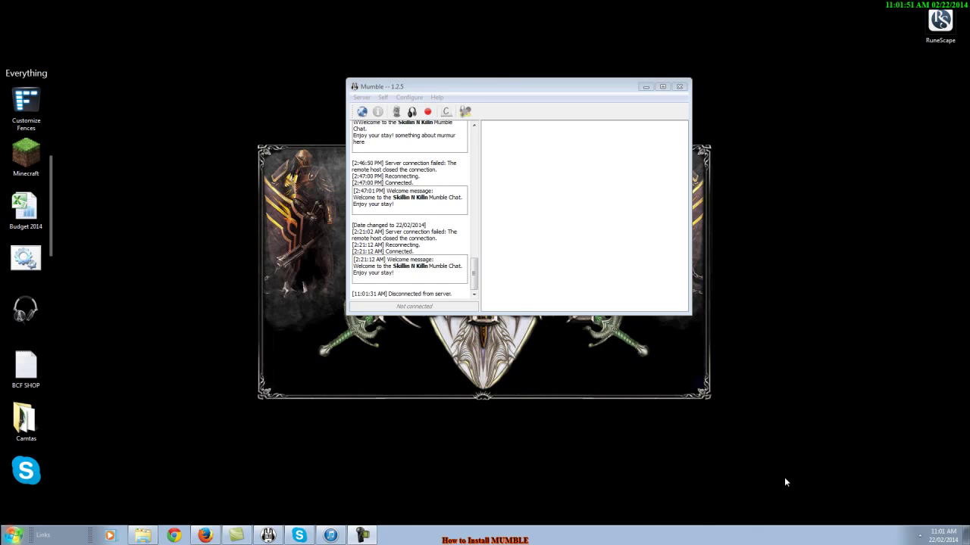
- Open the server connection list and bring up a blank new-server form, closing it without adding a server
left_click(418, 87)
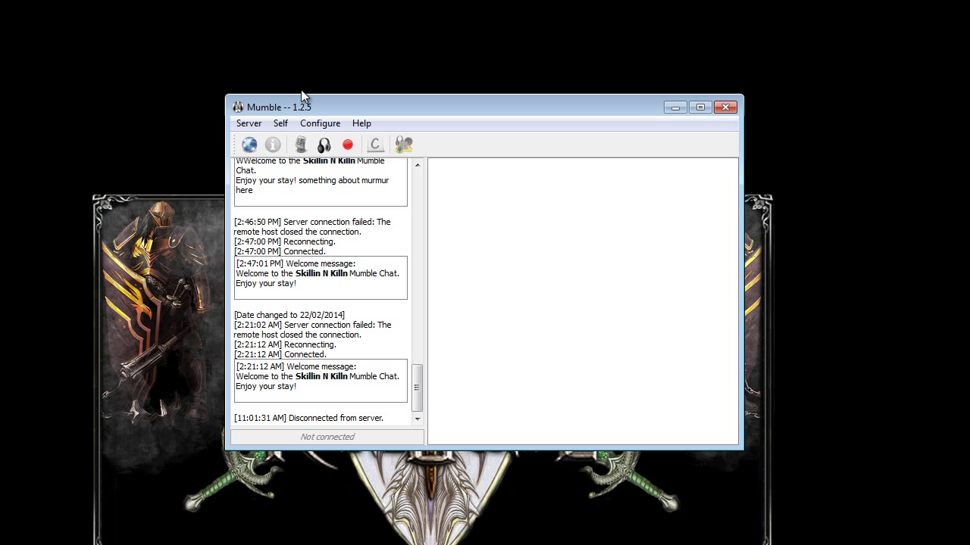
left_click(254, 125)
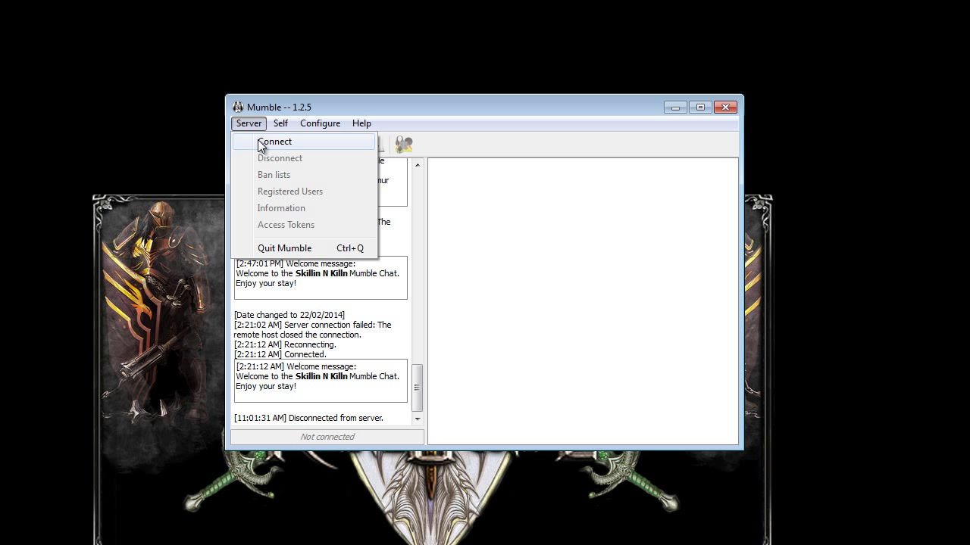
left_click(270, 144)
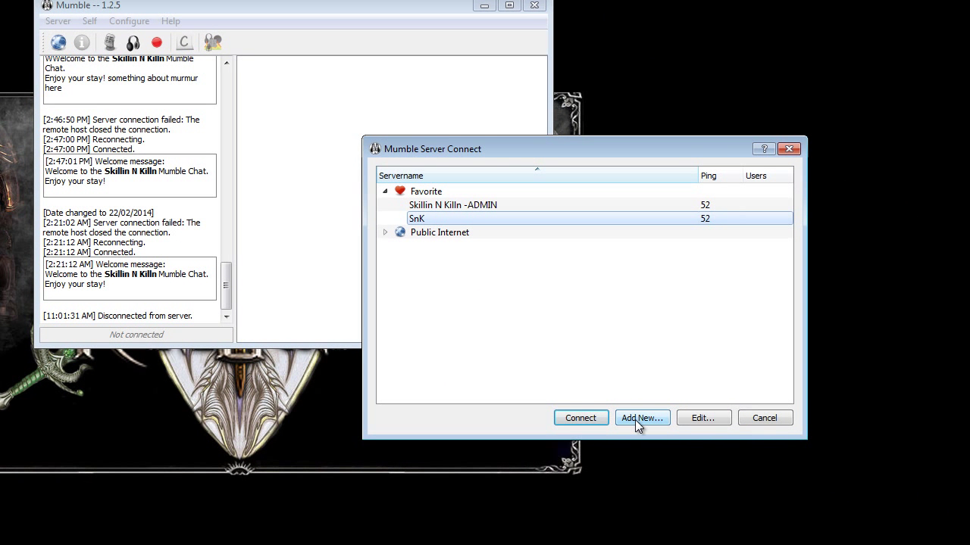
left_click(636, 419)
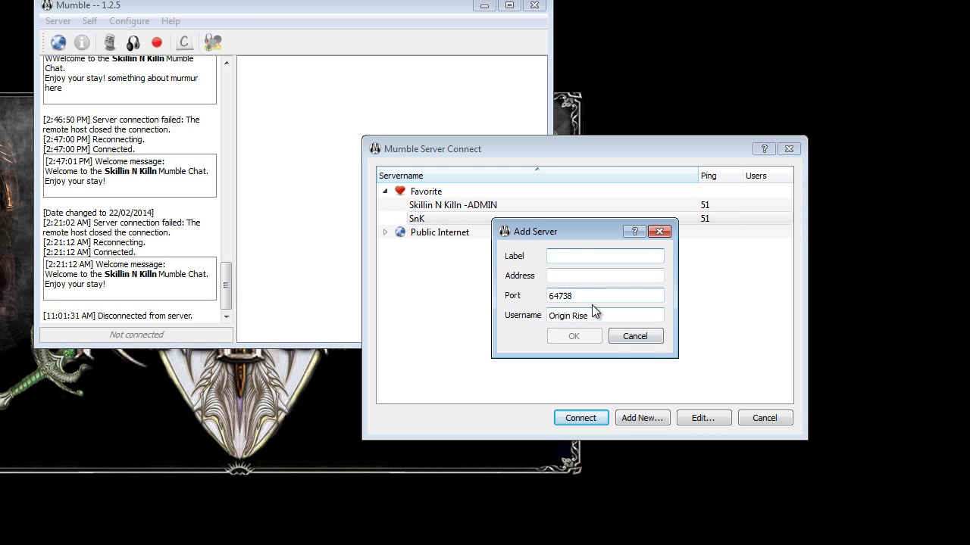
left_click(659, 231)
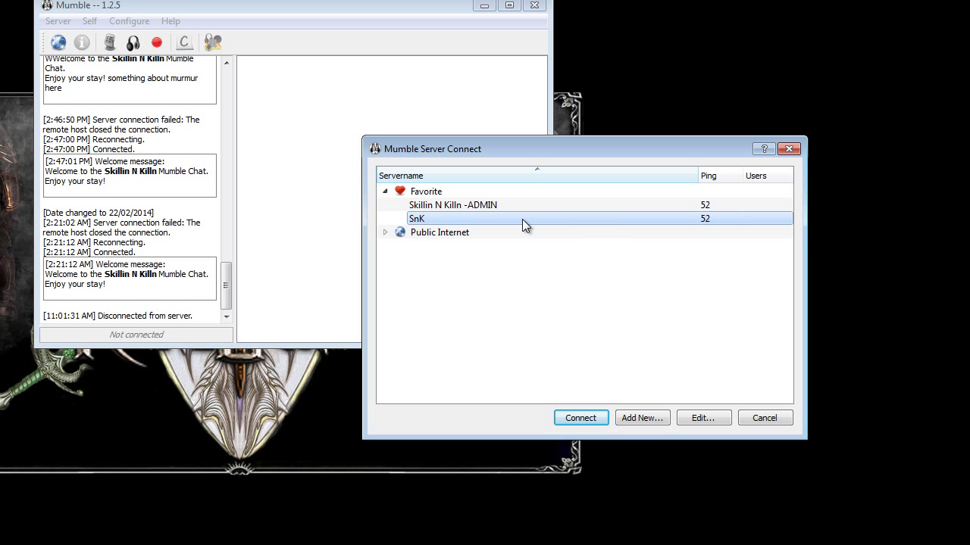
- Open the SnK favorite's server details, examine its address and port, and accept them without changes
right_click(522, 218)
left_click(558, 229)
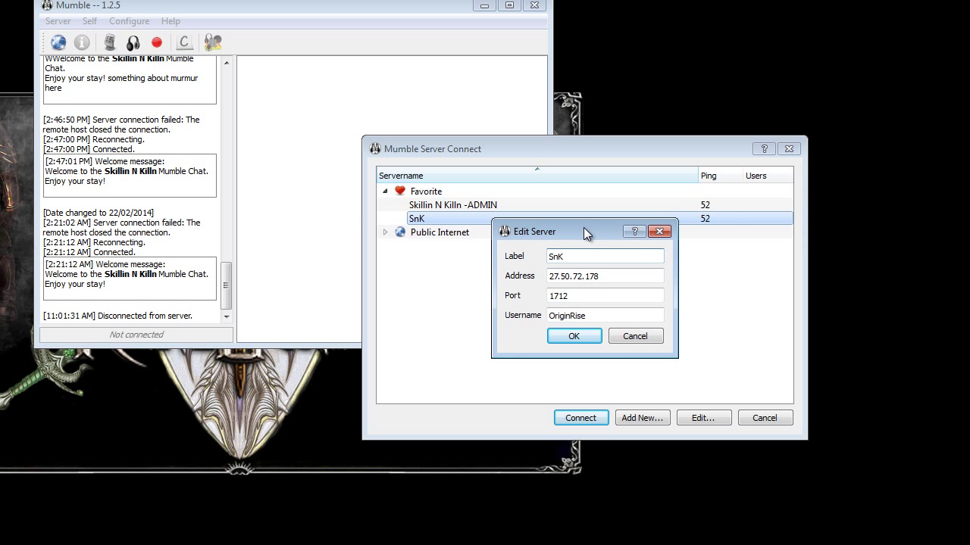
left_click_drag(583, 232, 459, 158)
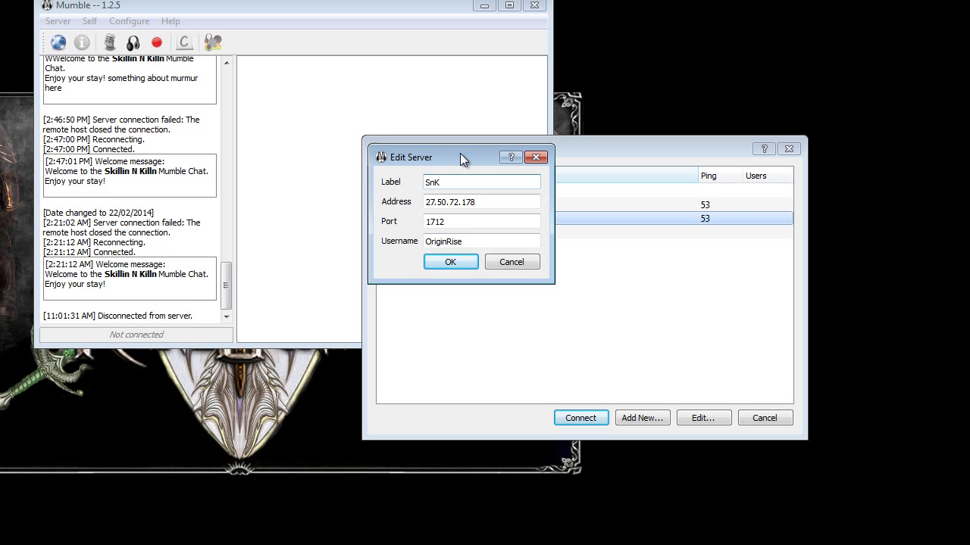
left_click_drag(494, 209, 310, 189)
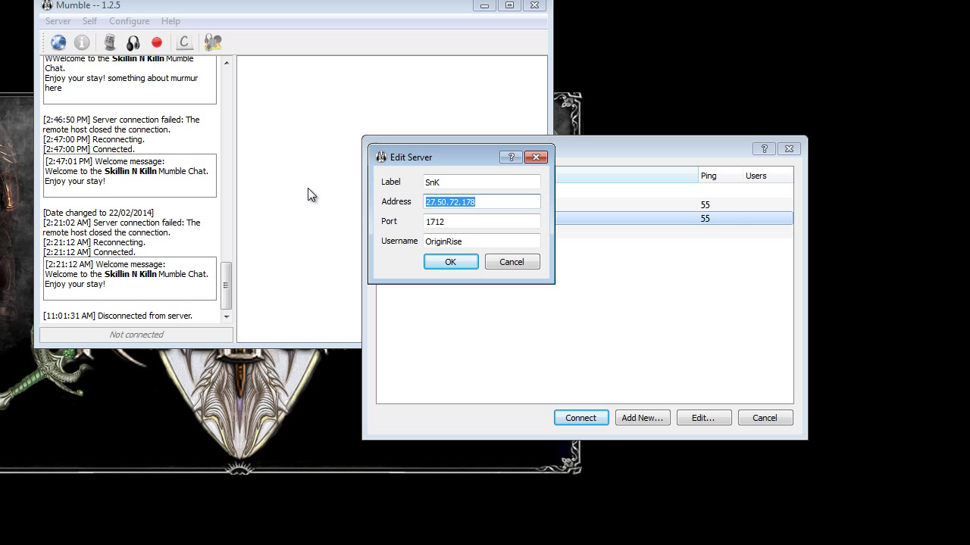
left_click(450, 262)
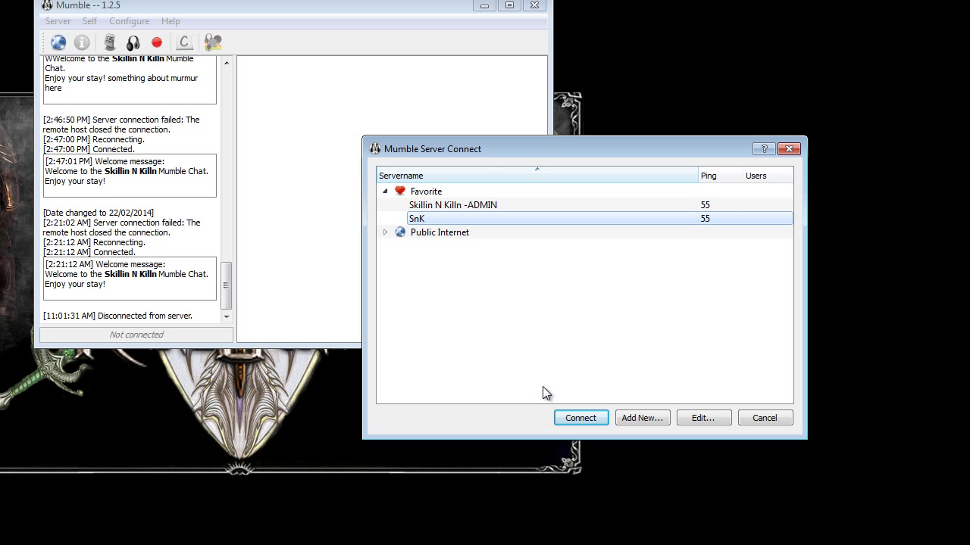
- Connect to the SnK server from the favorites
left_click(580, 420)
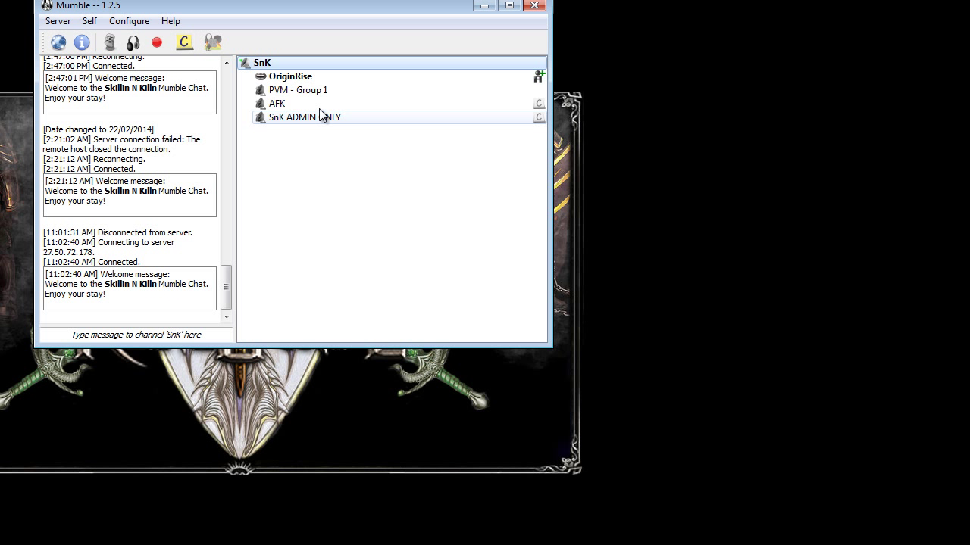
mouse_move(312, 118)
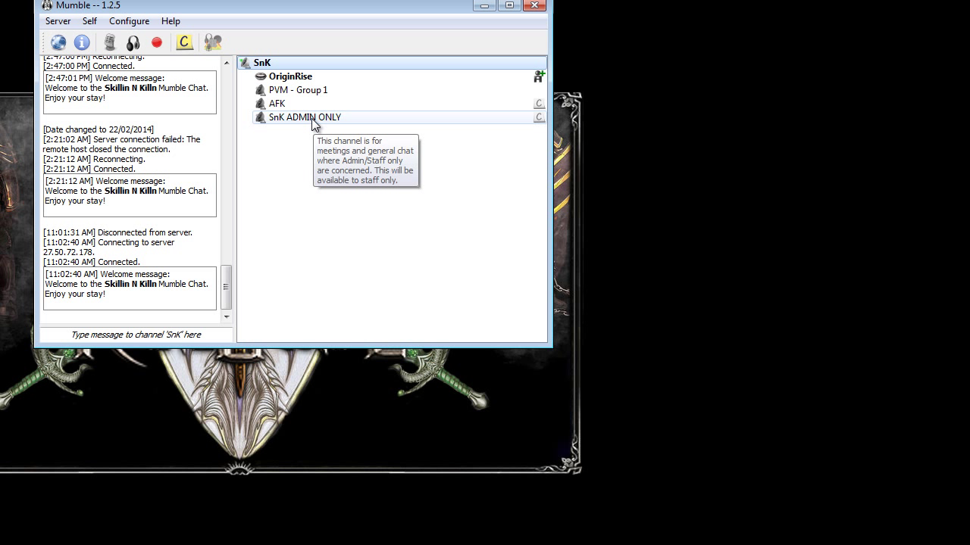